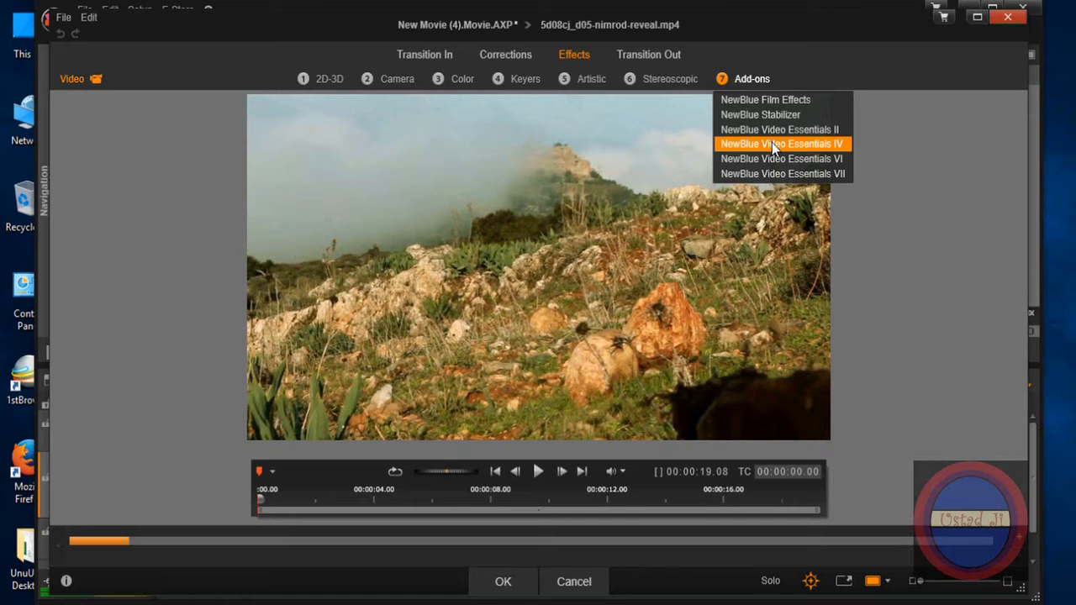
Step: Apply the Day for Night effect from NewBlue Video Essentials IV to the clip and expand all its parameters
click(771, 143)
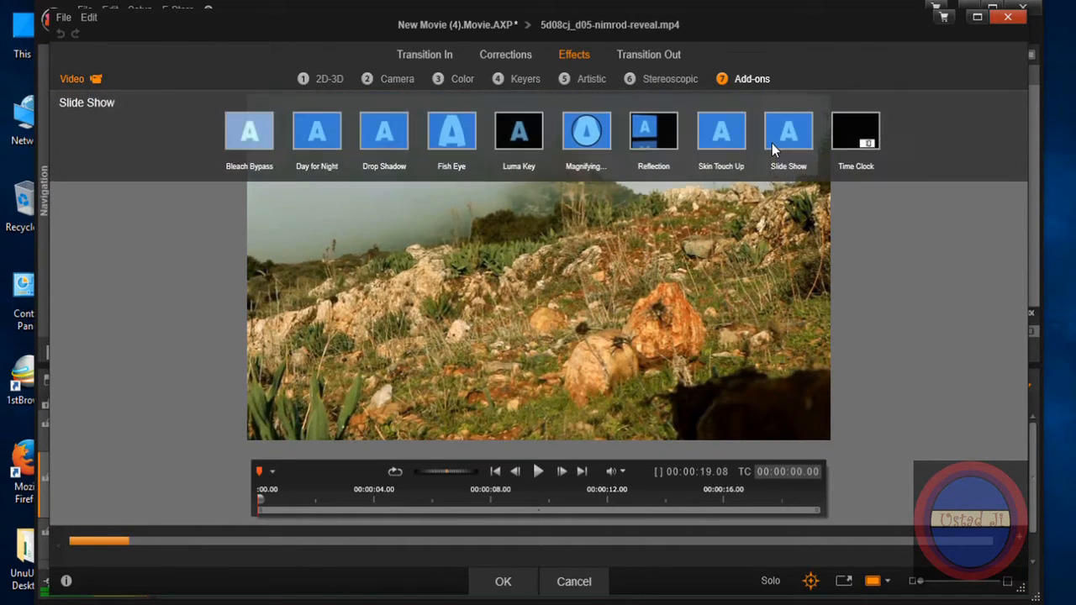
click(317, 132)
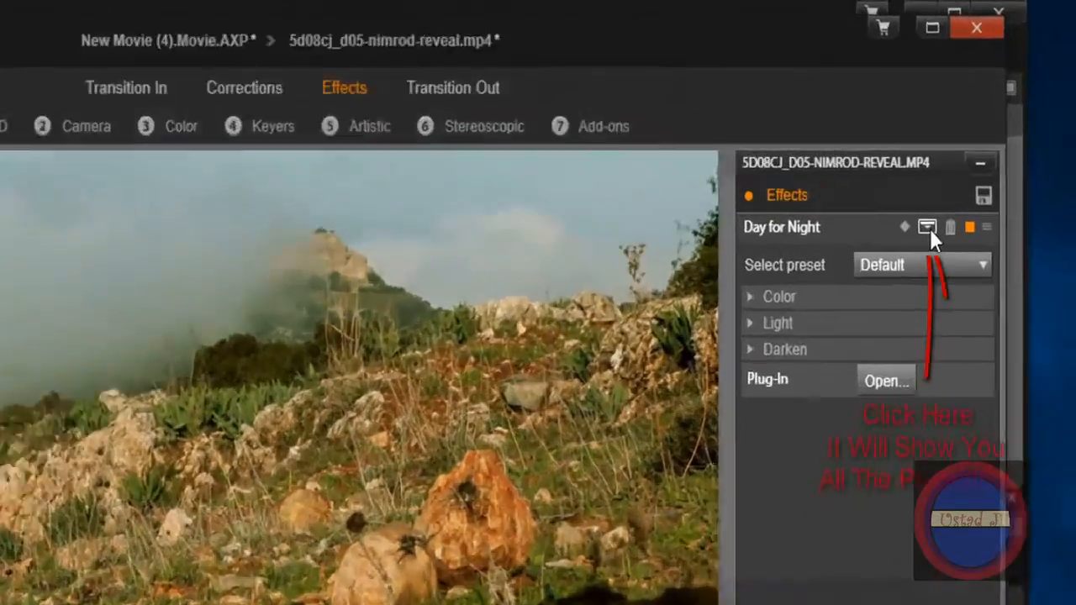
click(974, 144)
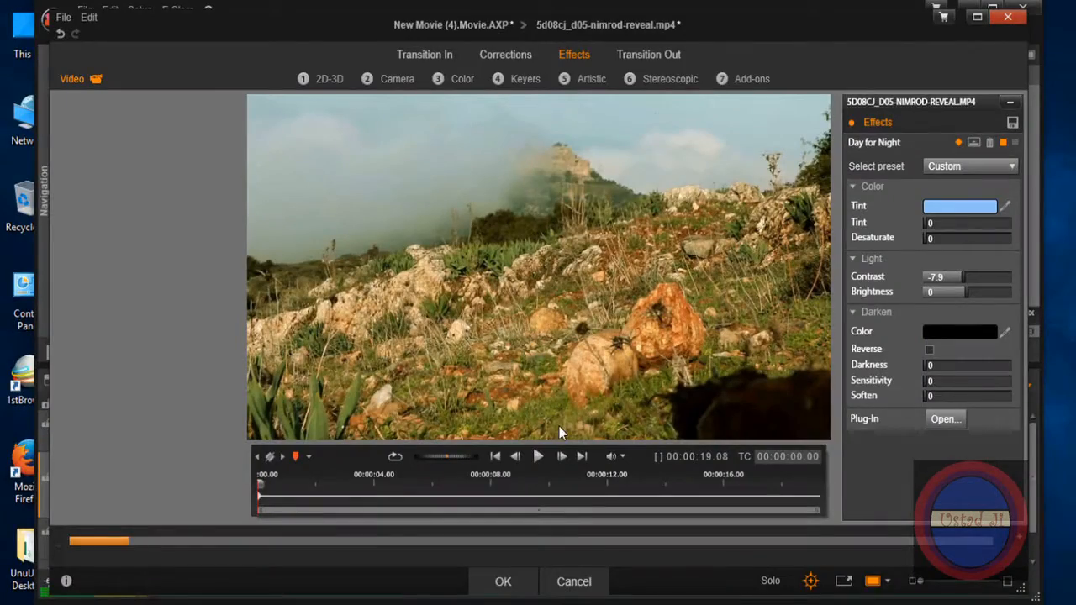
Step: Add Day for Night keyframes at about 4, 8 and 12 seconds on the clip's timeline
click(373, 484)
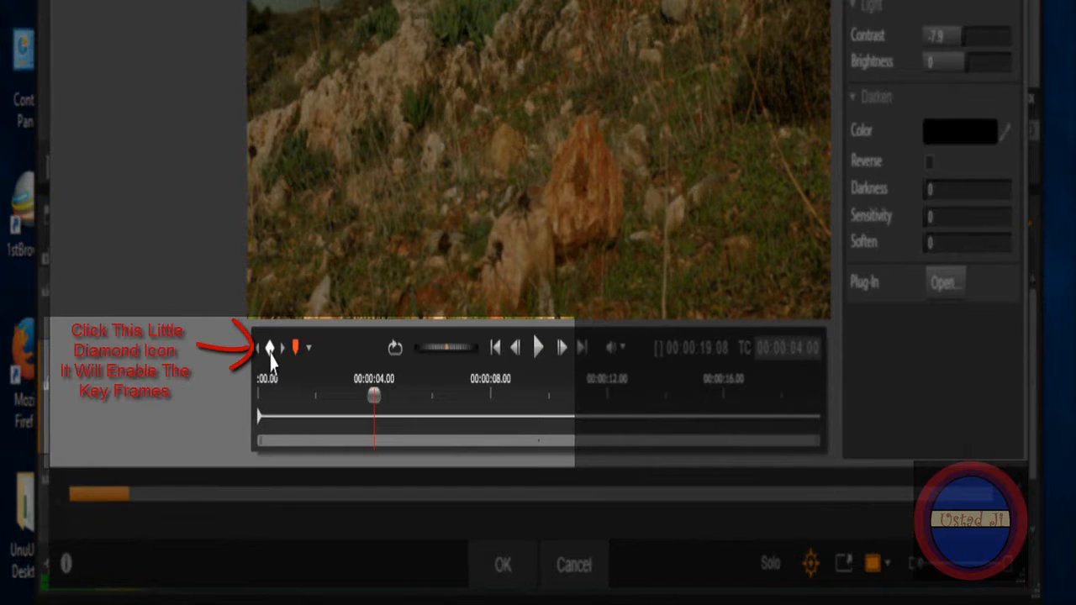
click(271, 350)
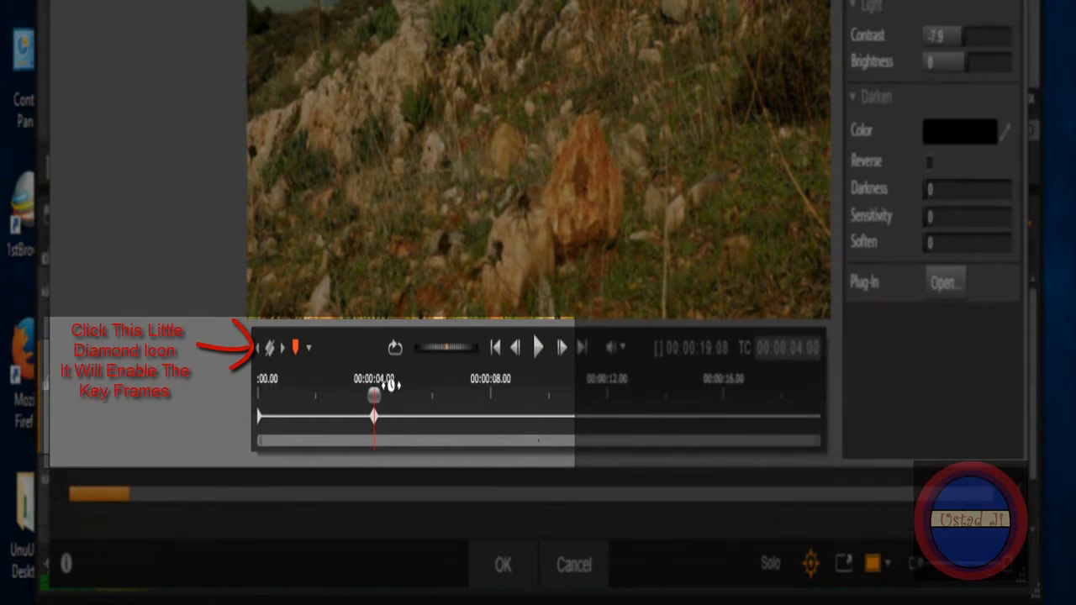
mouse_move(391, 383)
mouse_down()
mouse_move(454, 382)
mouse_move(411, 382)
mouse_up()
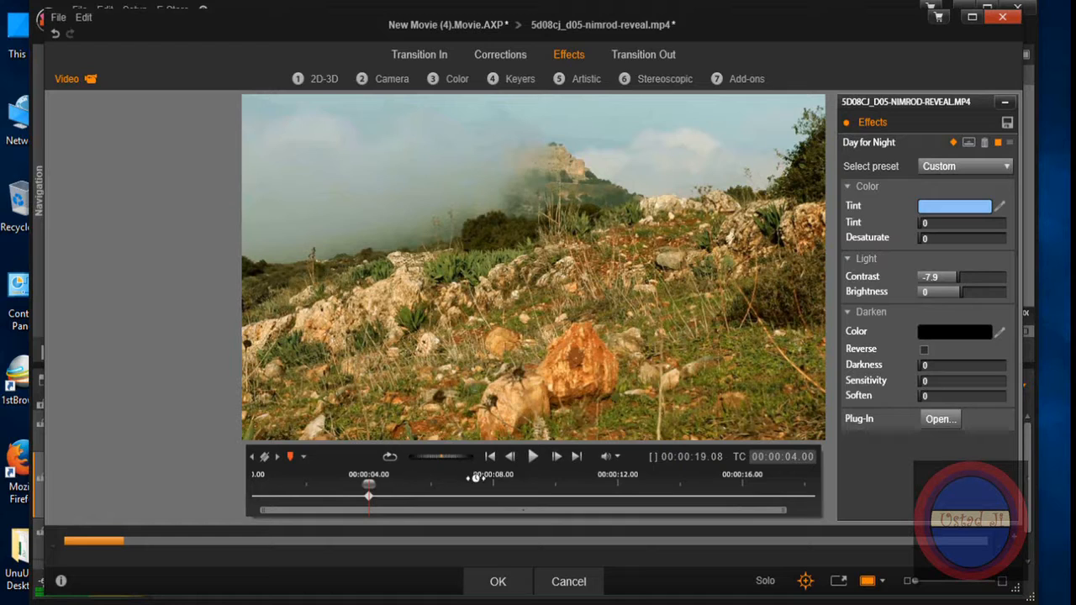
click(492, 484)
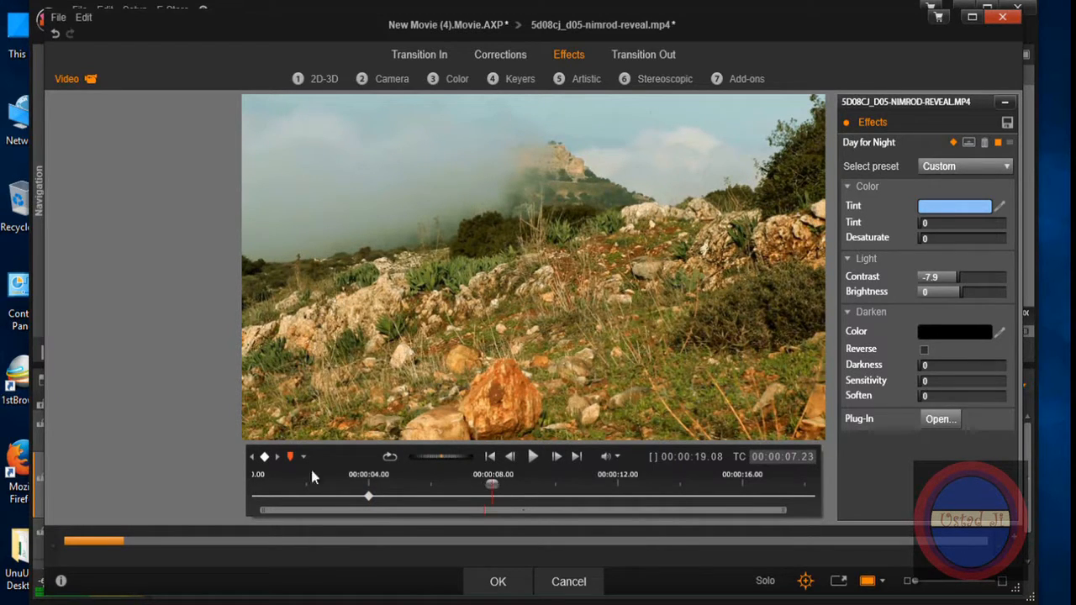
click(265, 458)
click(617, 486)
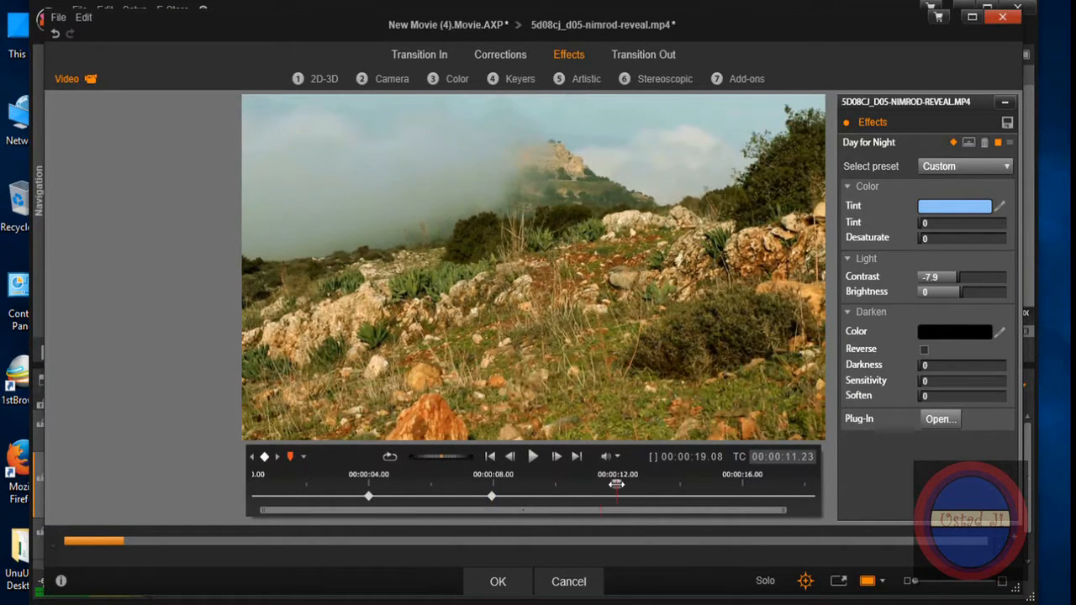
click(263, 458)
Step: Add two more Day for Night keyframes, one at 16 seconds and one at the very end of the clip
click(745, 486)
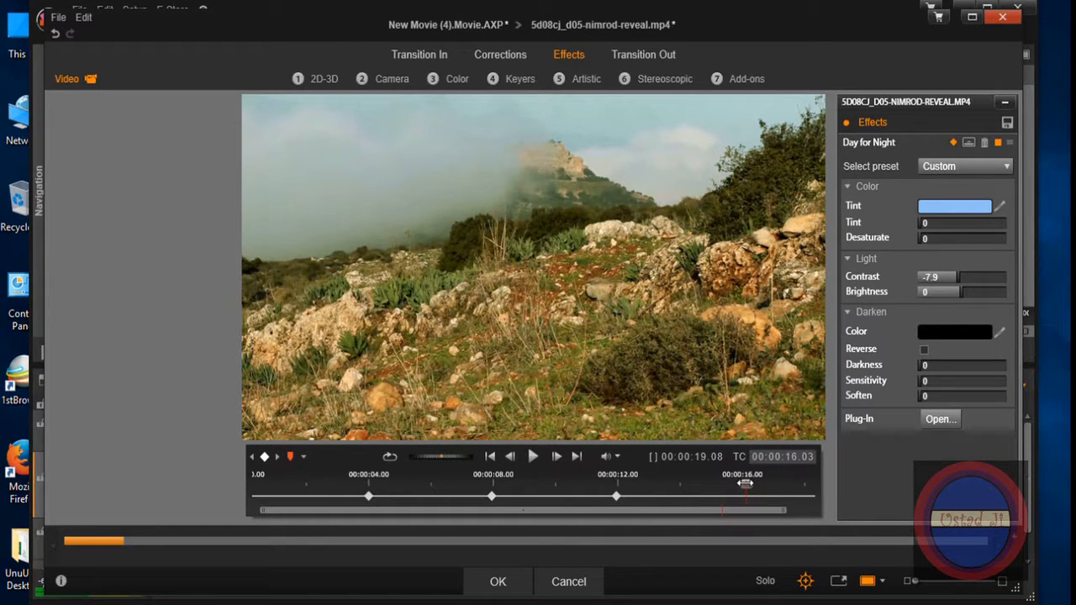
drag(745, 484, 741, 484)
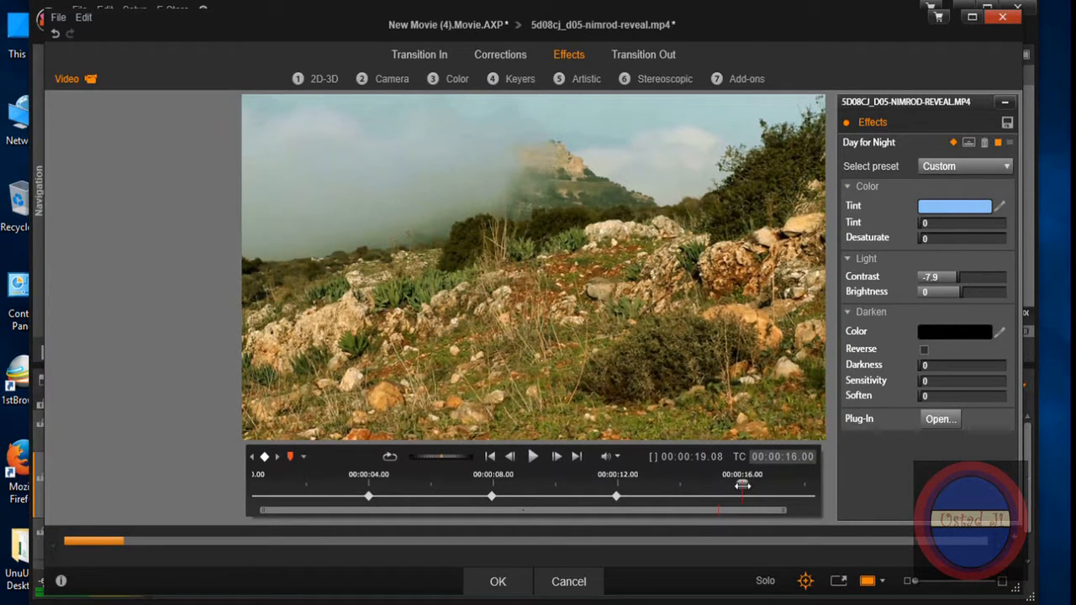
click(264, 457)
click(804, 487)
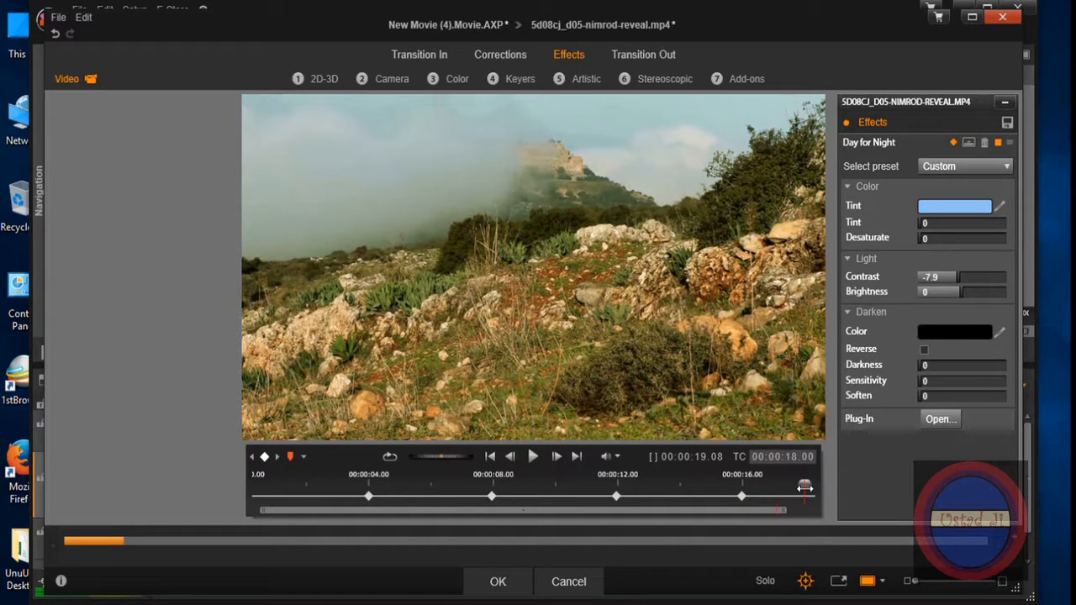
drag(804, 486, 812, 492)
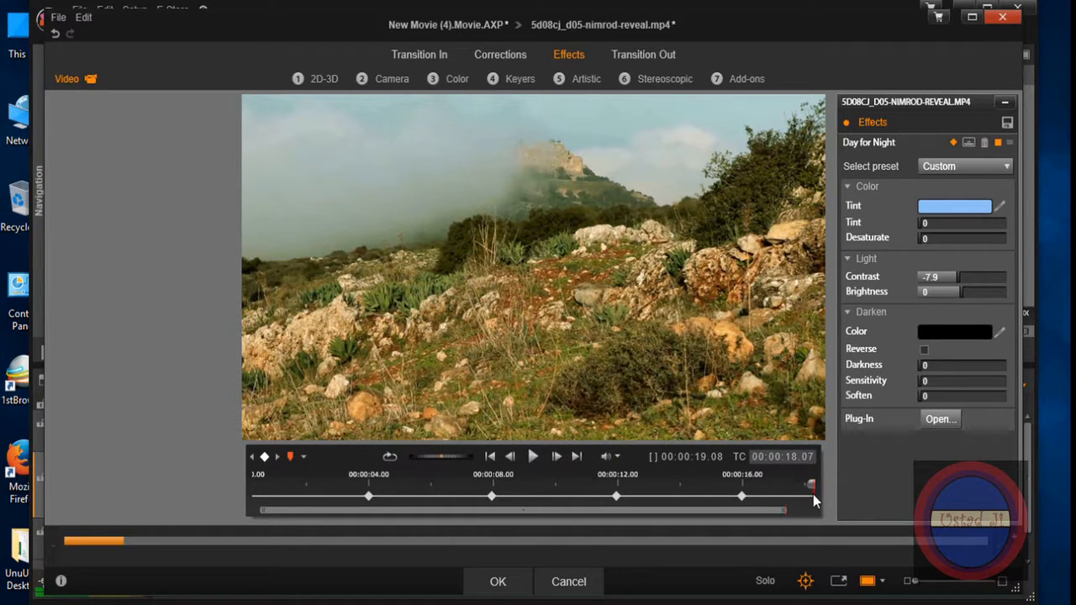
click(263, 457)
Step: Set Tint and Desaturate to 15 at the second keyframe, at 4 seconds
drag(619, 484, 494, 486)
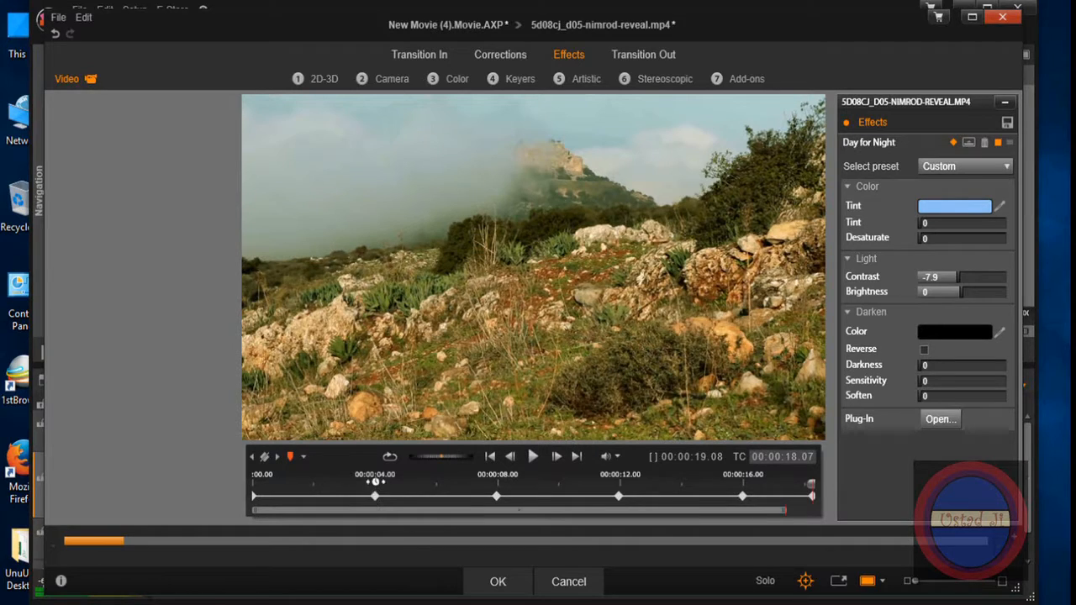
click(256, 484)
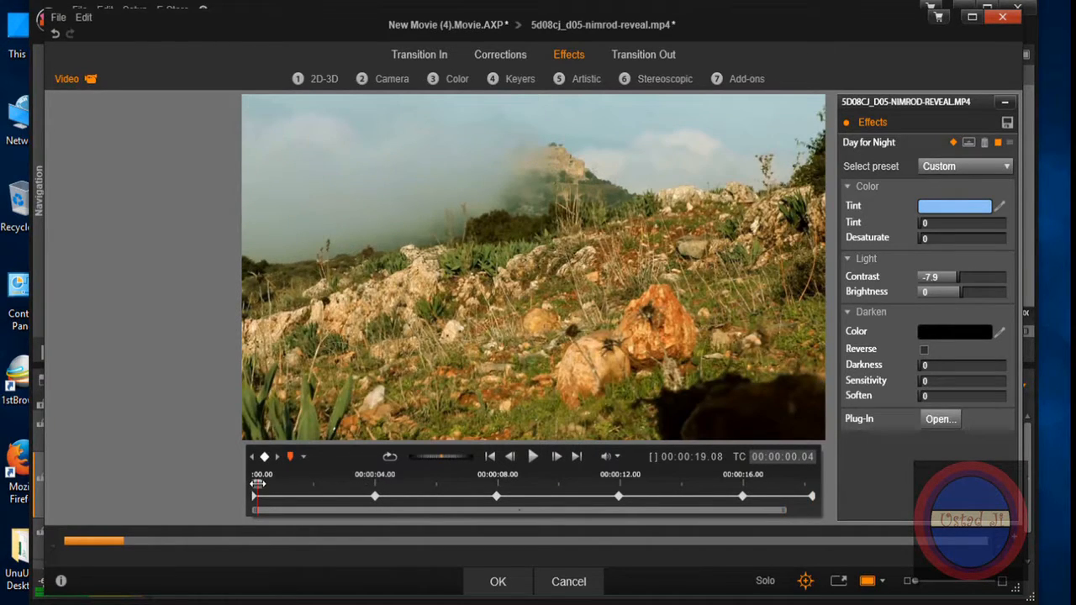
drag(258, 485, 233, 489)
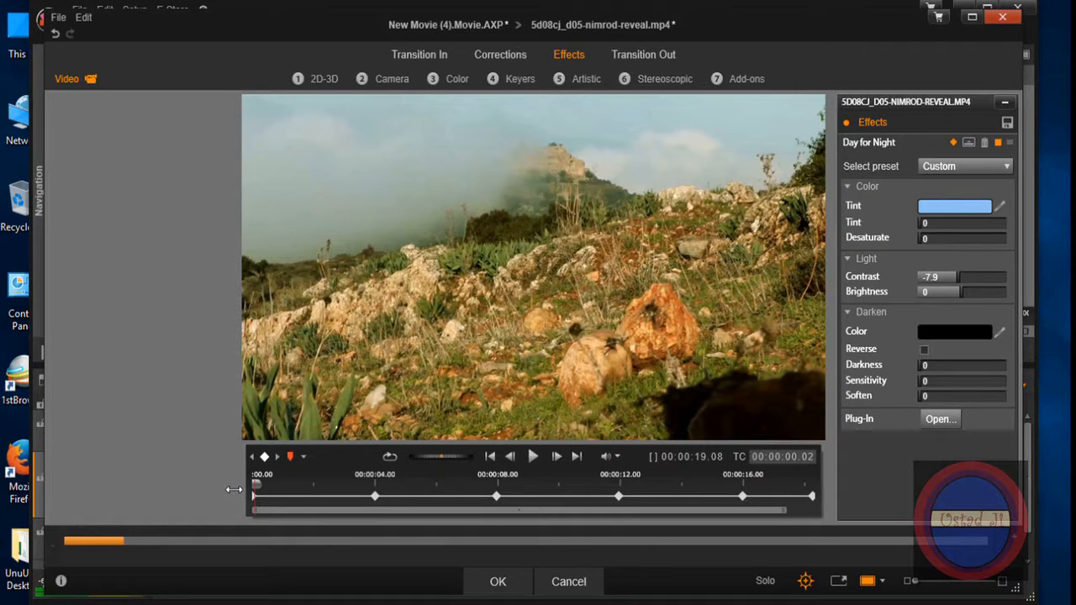
click(278, 458)
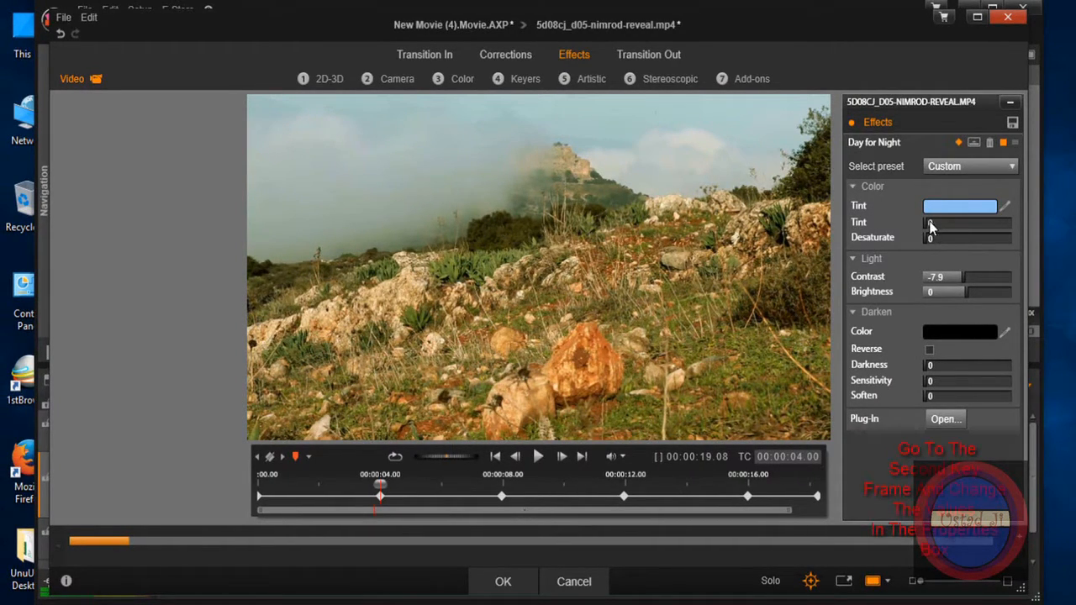
drag(930, 224, 930, 224)
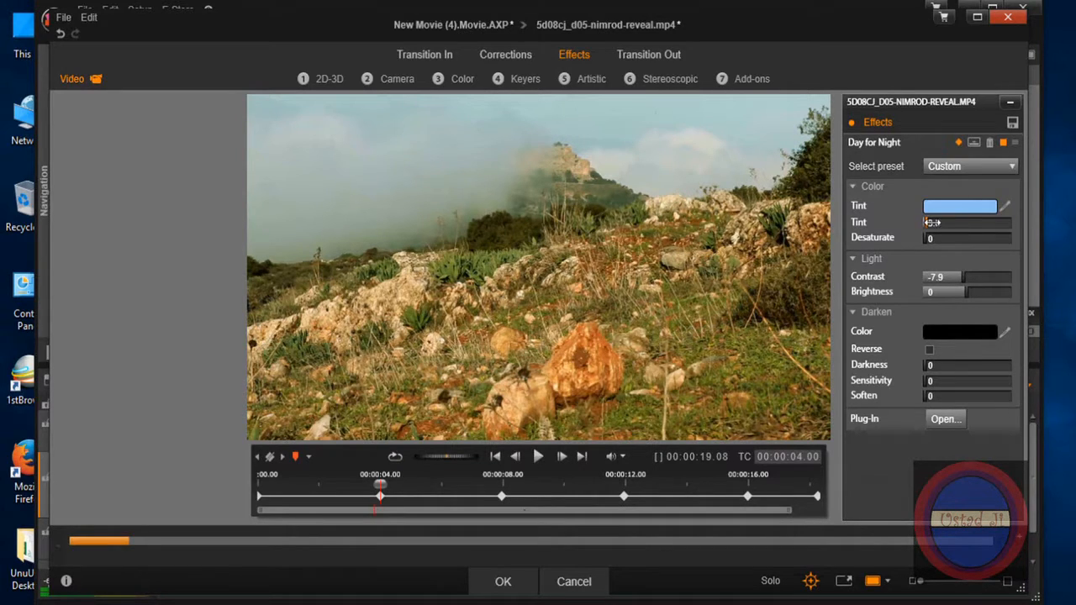
drag(932, 223, 934, 224)
double_click(933, 225)
drag(935, 224, 942, 234)
text(15)
key(Return)
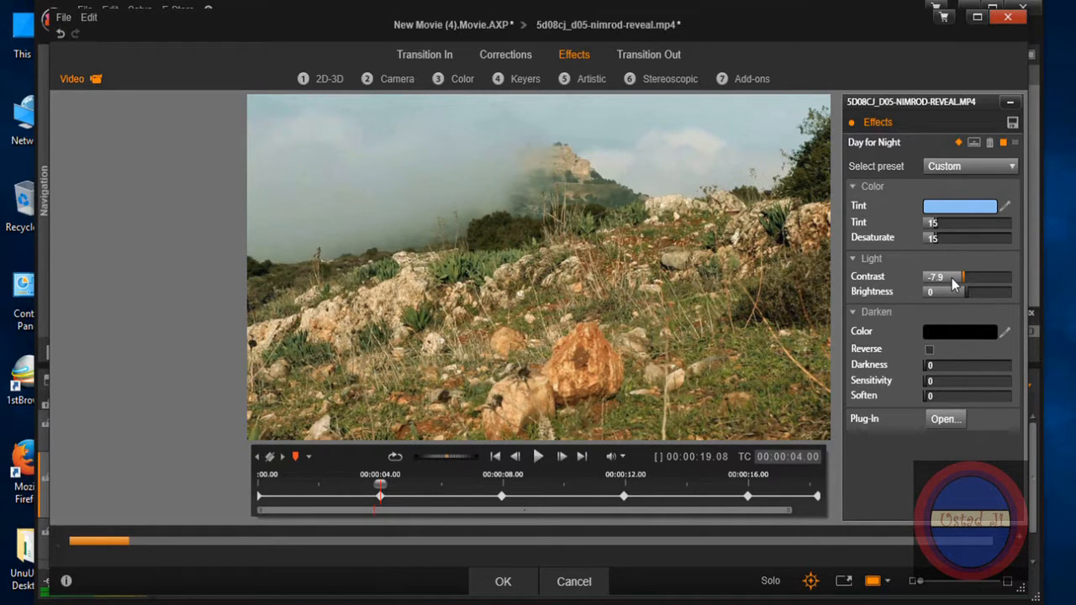
Step: Set Contrast to -25 and Brightness to -15 at the 4-second keyframe
drag(962, 276, 960, 276)
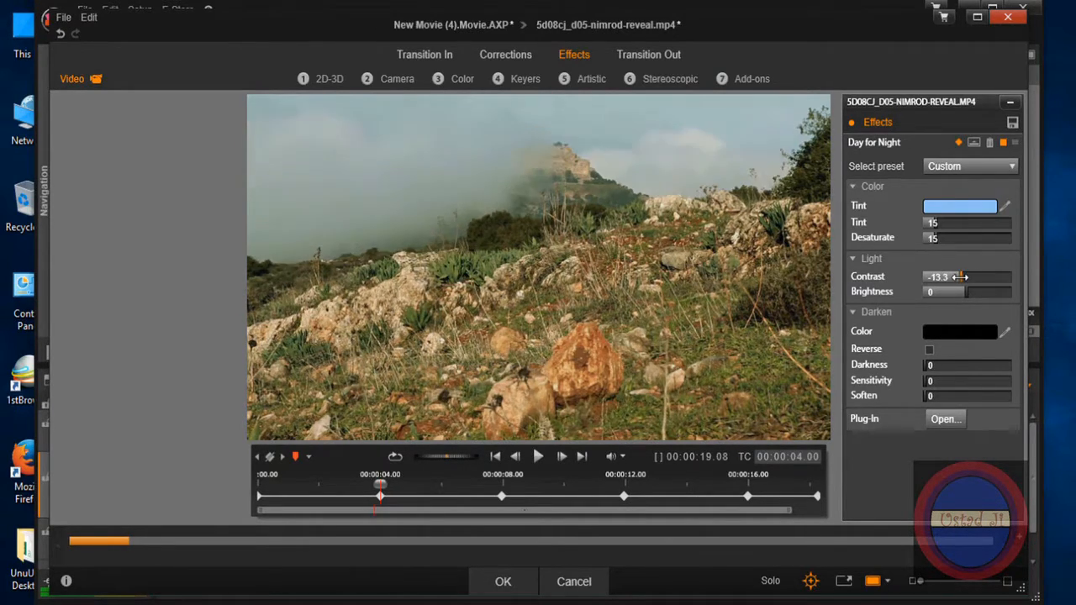
key(ctrl+z)
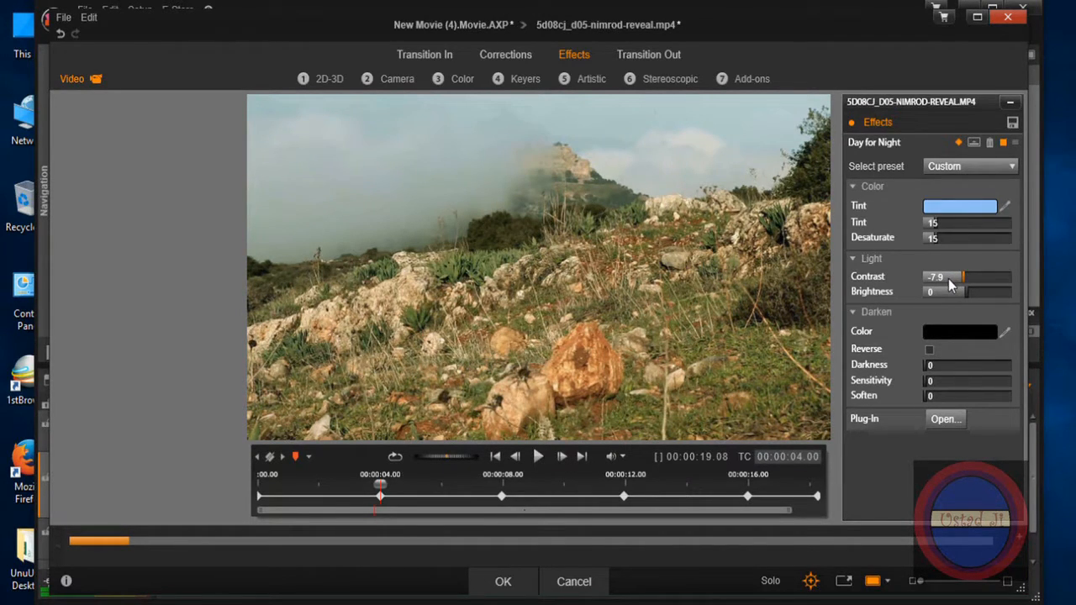
double_click(948, 279)
click(943, 277)
double_click(935, 276)
text(-15)
key(Tab)
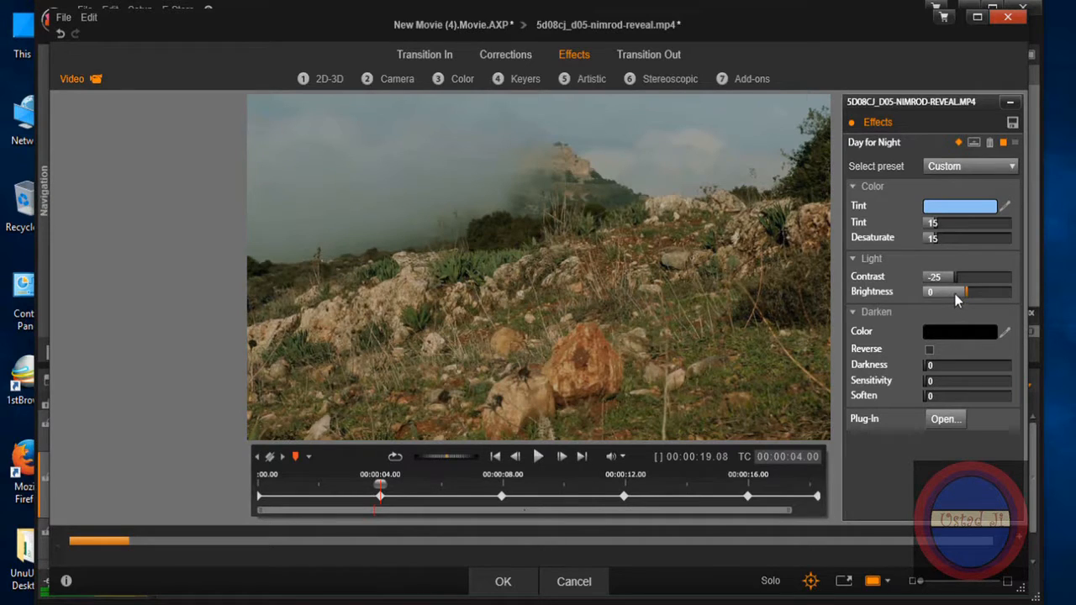
click(954, 292)
text(-15)
click(940, 318)
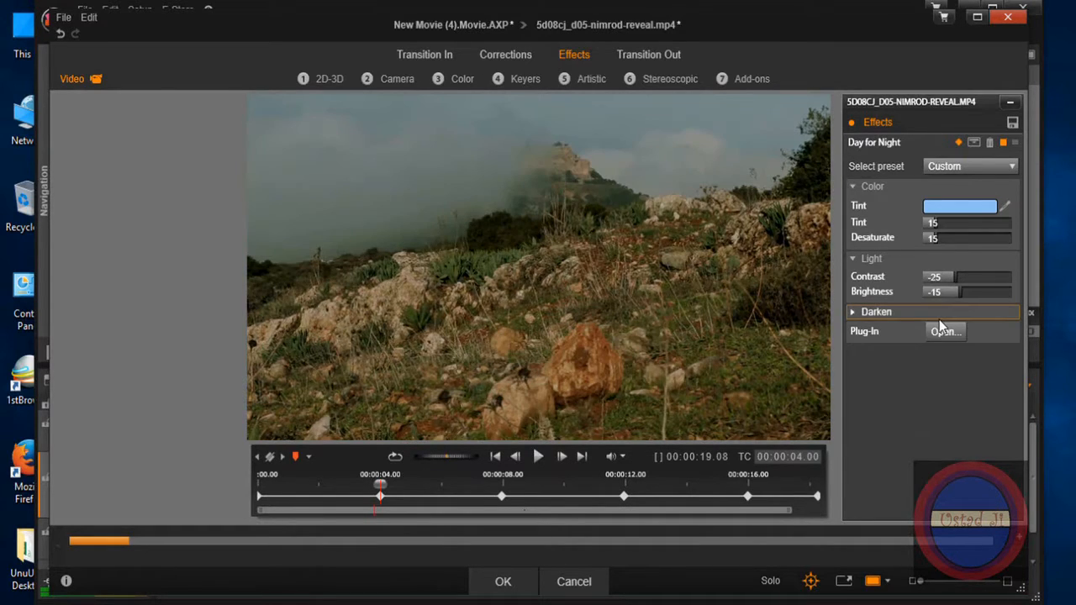
click(936, 320)
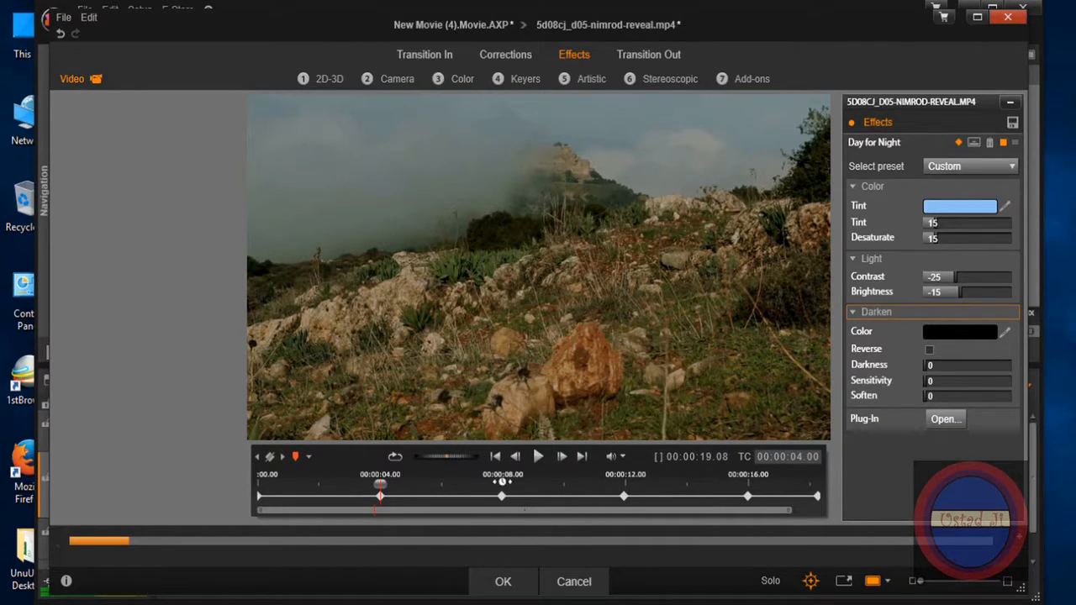
Step: Set Tint and Desaturate to 25 at the third keyframe, at about 8 seconds
click(281, 457)
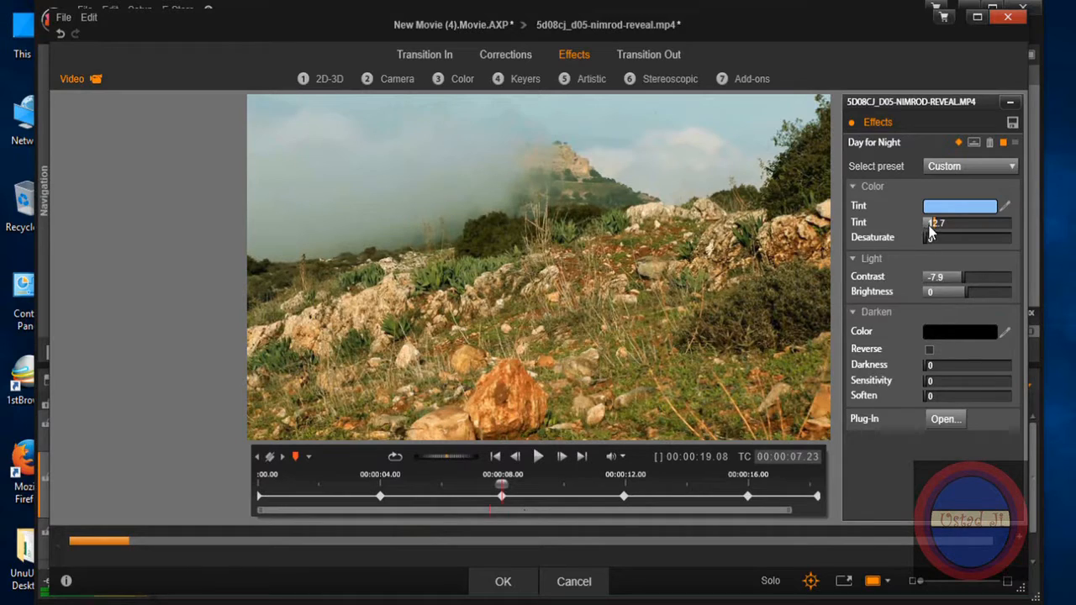
click(929, 224)
click(931, 224)
text(25)
key(Return)
drag(928, 239, 932, 239)
text(25)
key(Tab)
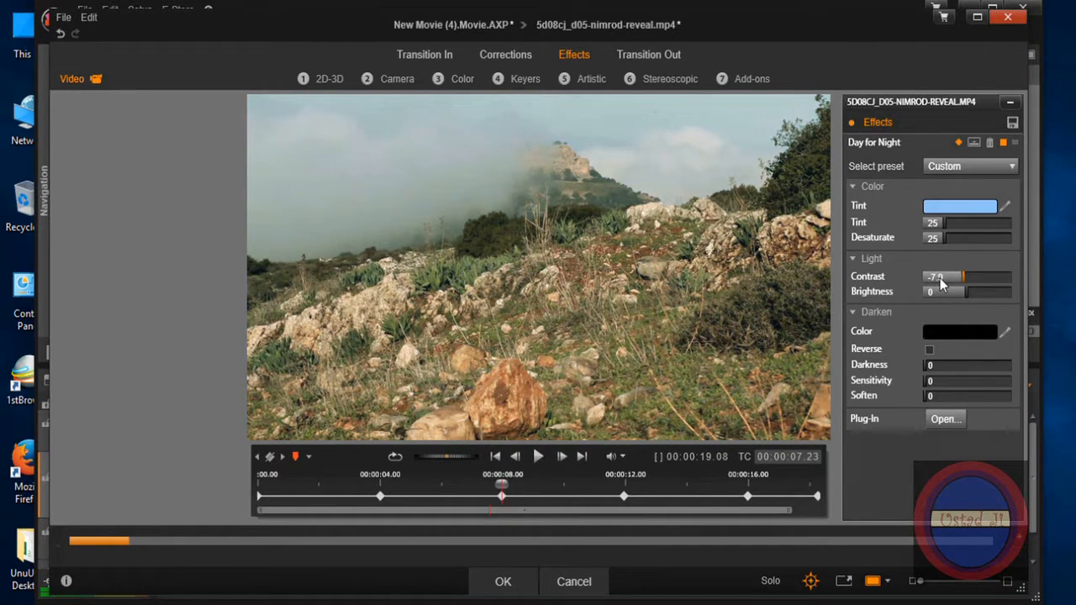
Step: Set Contrast to -35 and Brightness to -25 at the 8-second keyframe
click(940, 280)
drag(931, 277, 947, 280)
text(35)
click(945, 292)
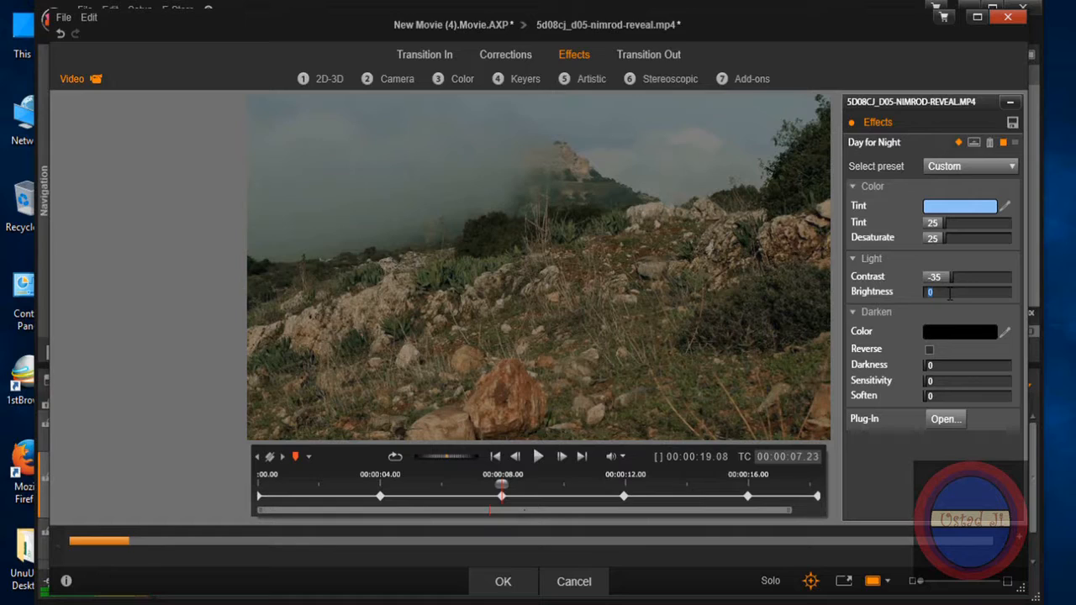
text(-25)
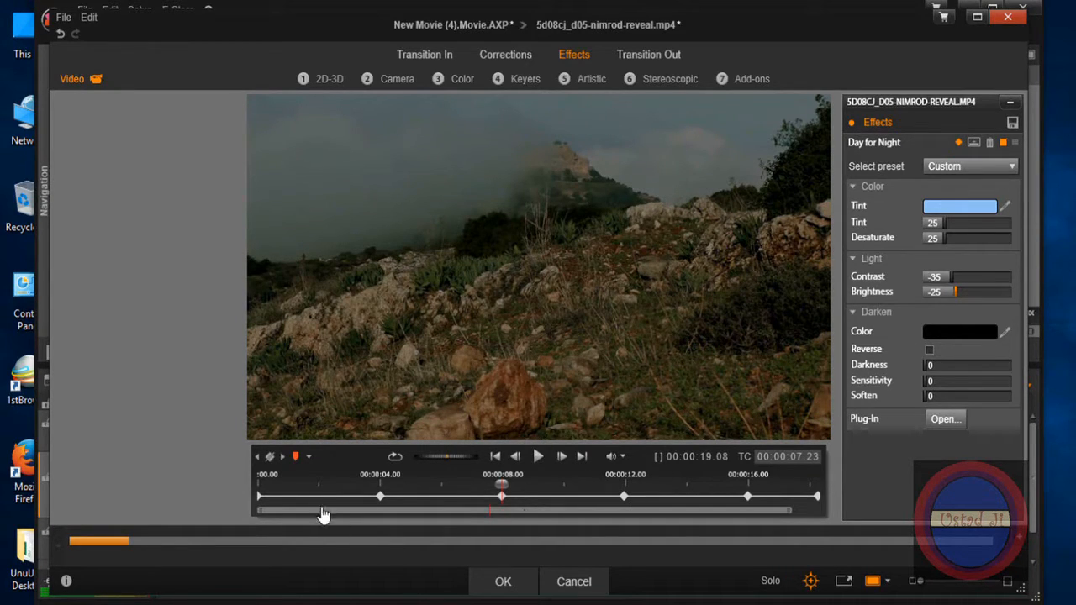
Step: Set Tint and Desaturate to 35 at the fourth keyframe, at about 12 seconds
click(282, 457)
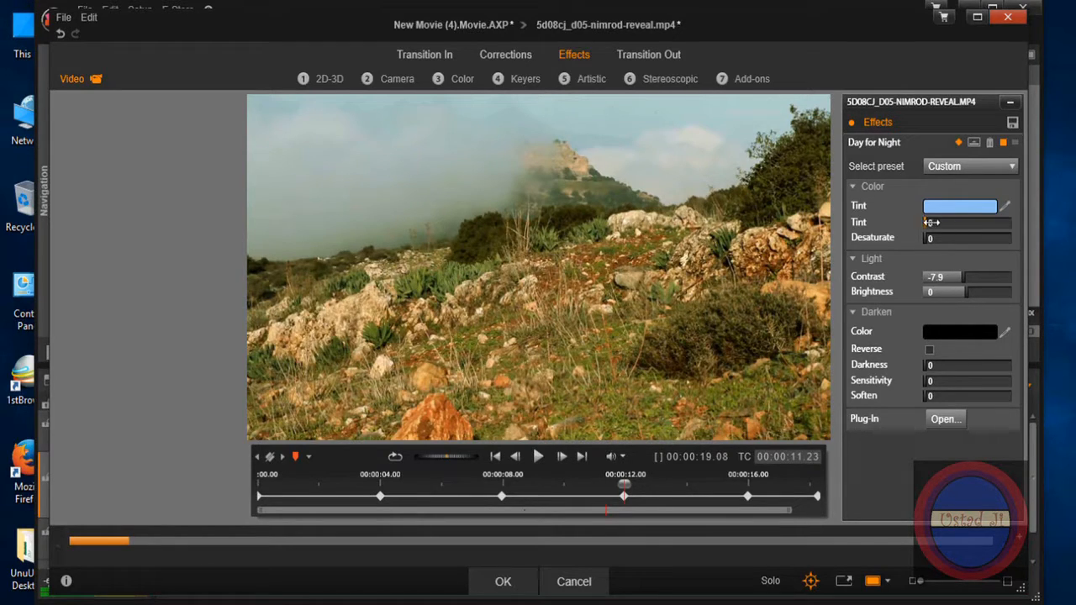
mouse_move(932, 223)
mouse_down()
mouse_move(948, 224)
mouse_move(939, 222)
mouse_up()
double_click(933, 224)
text(35)
click(930, 239)
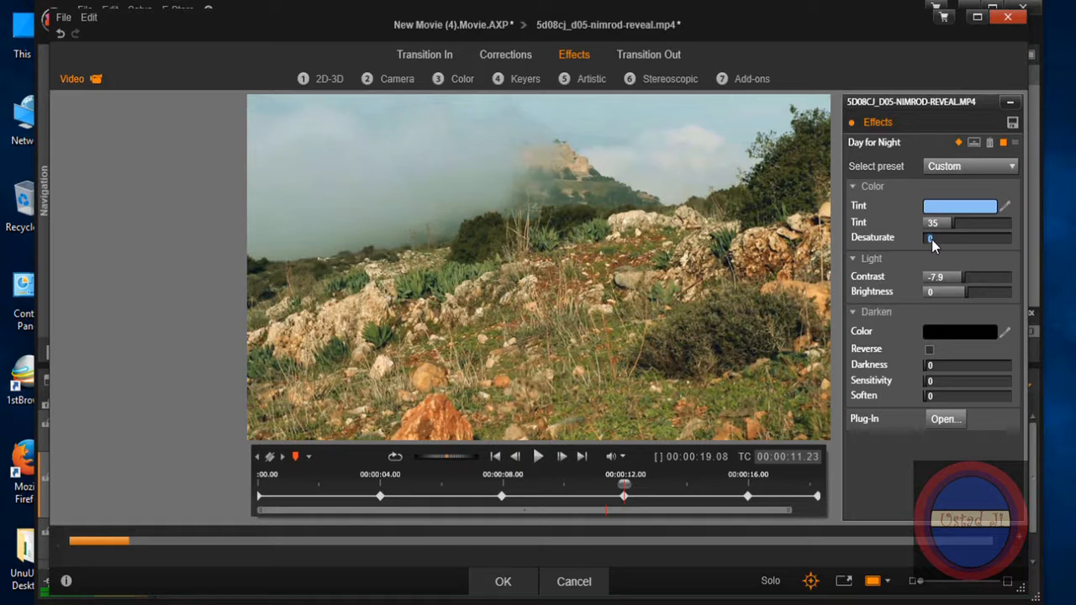
text(35)
click(967, 259)
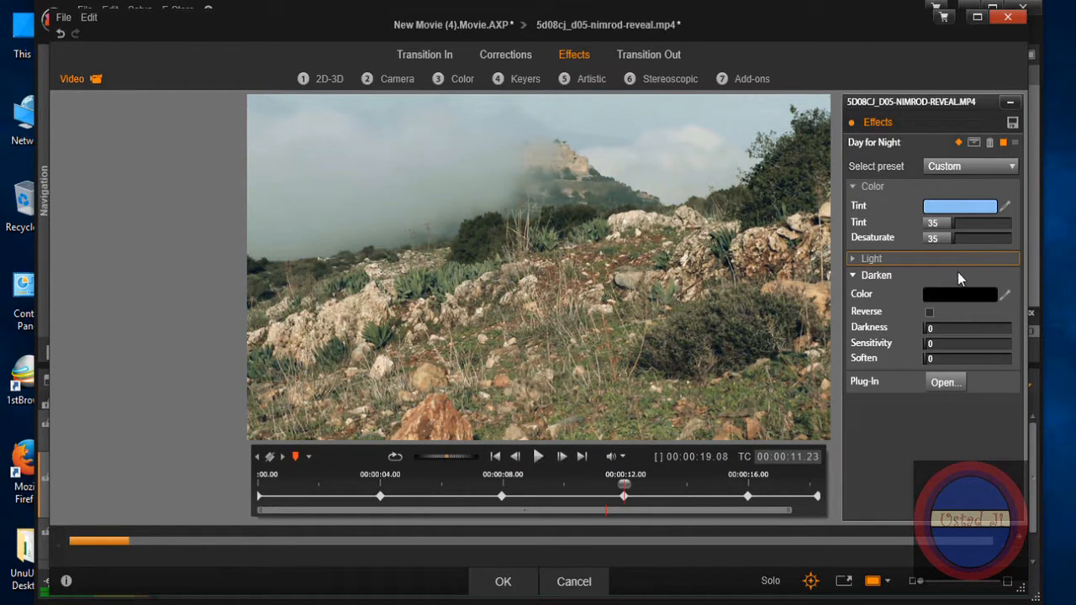
click(948, 259)
Step: Set Contrast to -45 and Brightness to -35 at the 12-second keyframe
drag(950, 277, 947, 286)
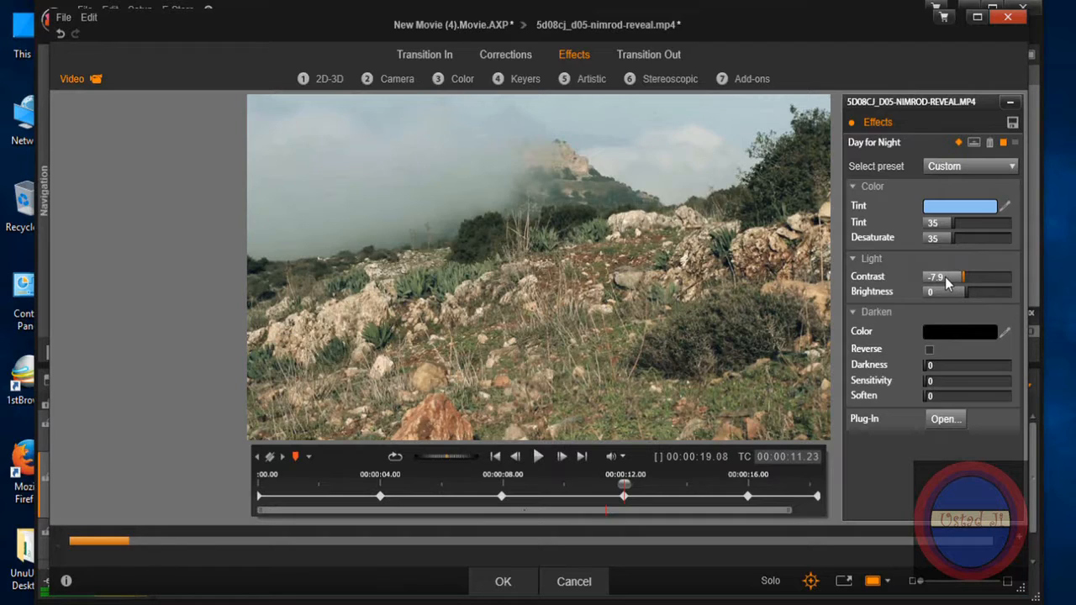
click(946, 278)
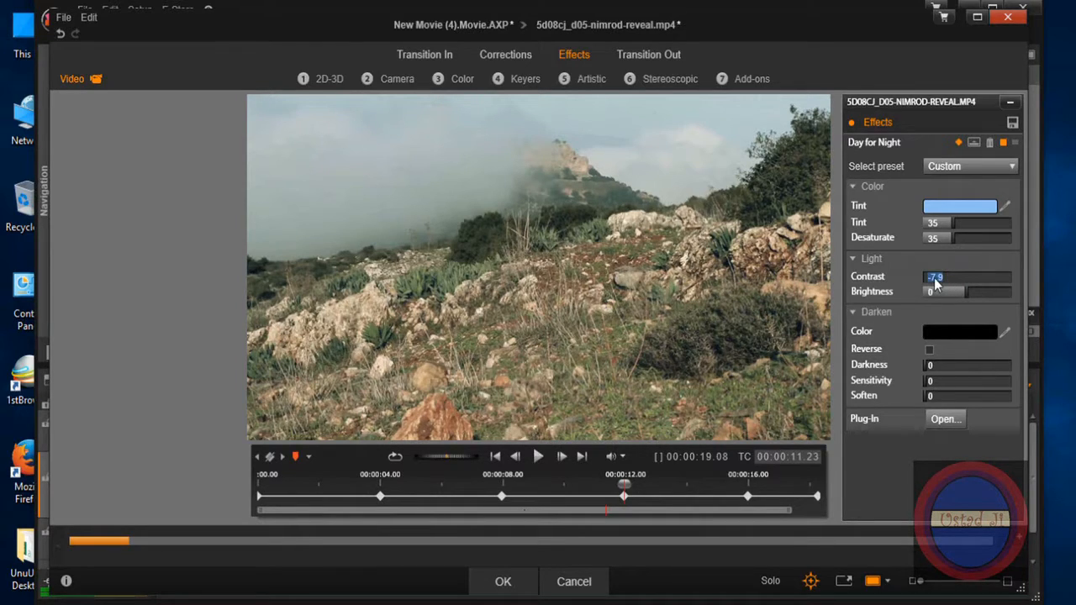
click(933, 275)
drag(932, 275, 944, 278)
text(45)
click(931, 292)
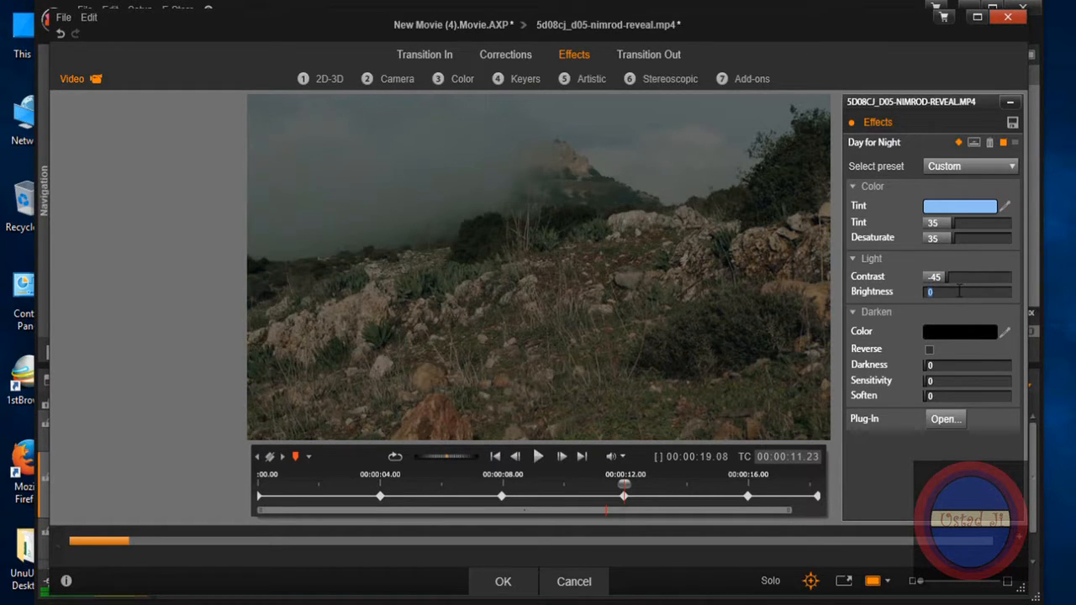
text(-35)
click(913, 292)
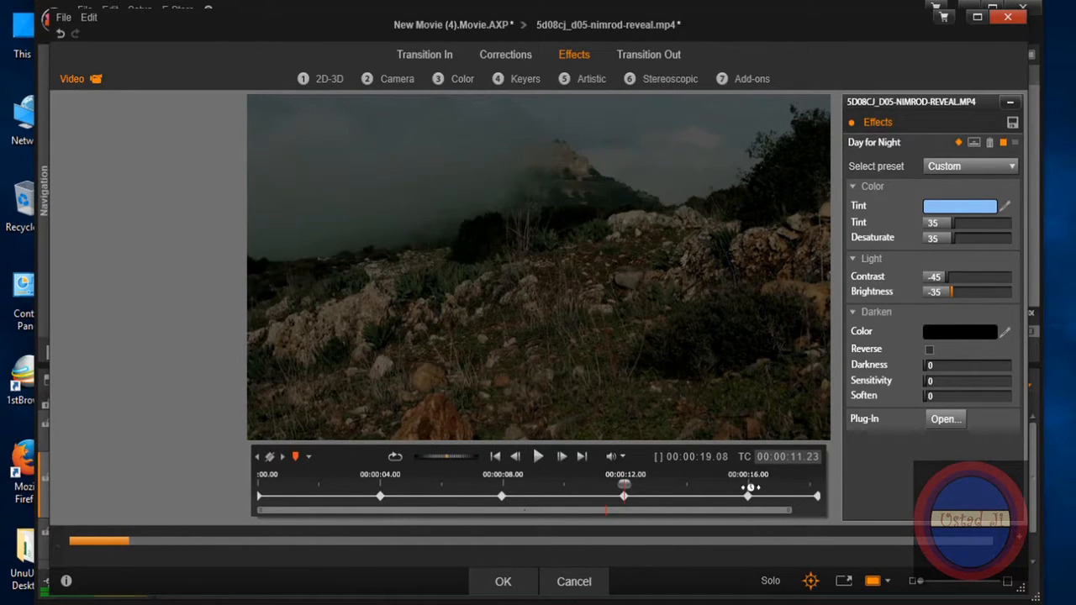
Step: Set Tint and Desaturate to 45 at the fifth keyframe, at 16 seconds
click(751, 487)
drag(751, 486, 748, 488)
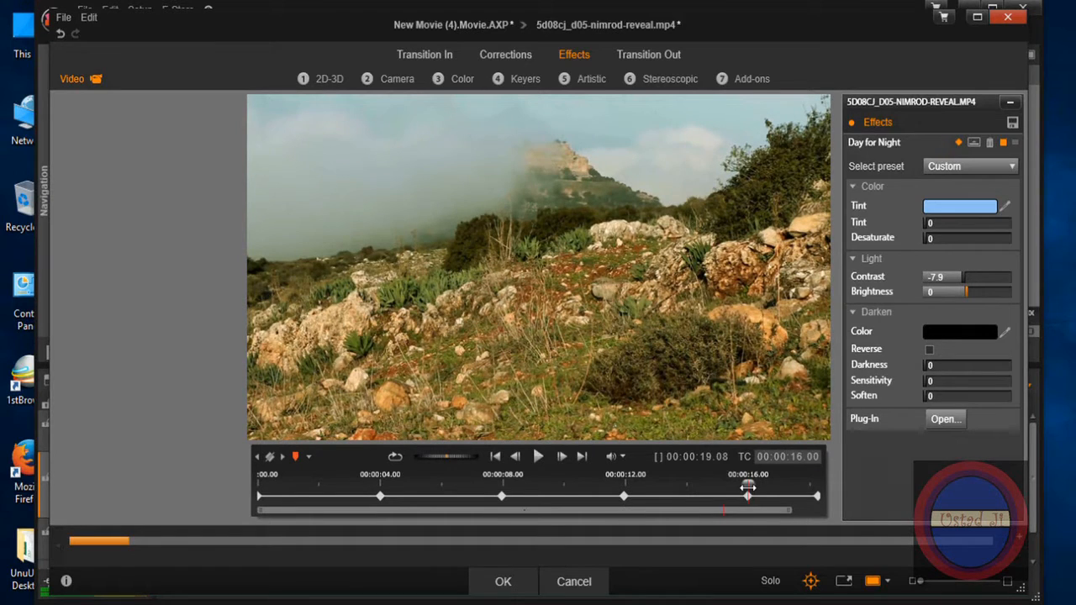
click(259, 458)
click(282, 456)
click(950, 222)
double_click(936, 225)
text(45)
click(931, 241)
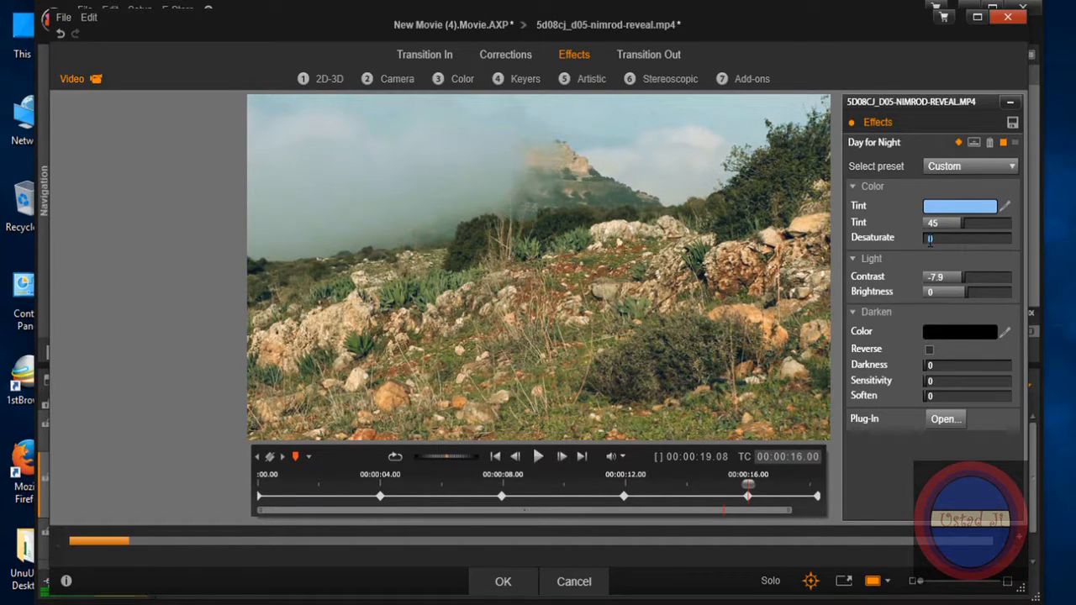
text(45)
key(Return)
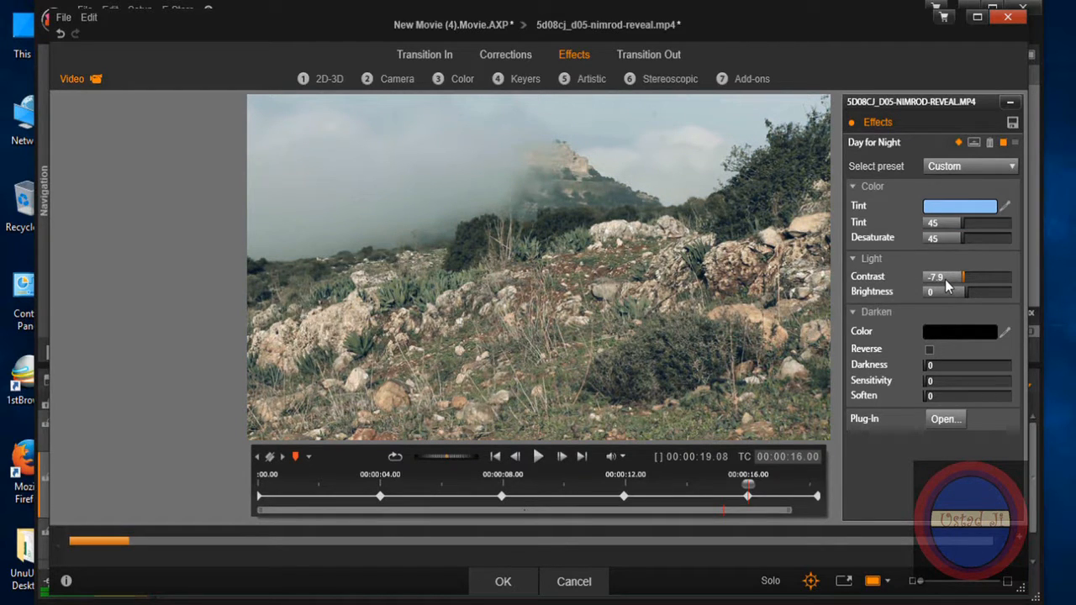
Step: Set Contrast to -55 and Brightness to -45 at the 16-second keyframe
double_click(944, 279)
click(945, 279)
drag(944, 278, 930, 278)
text(-55)
key(Return)
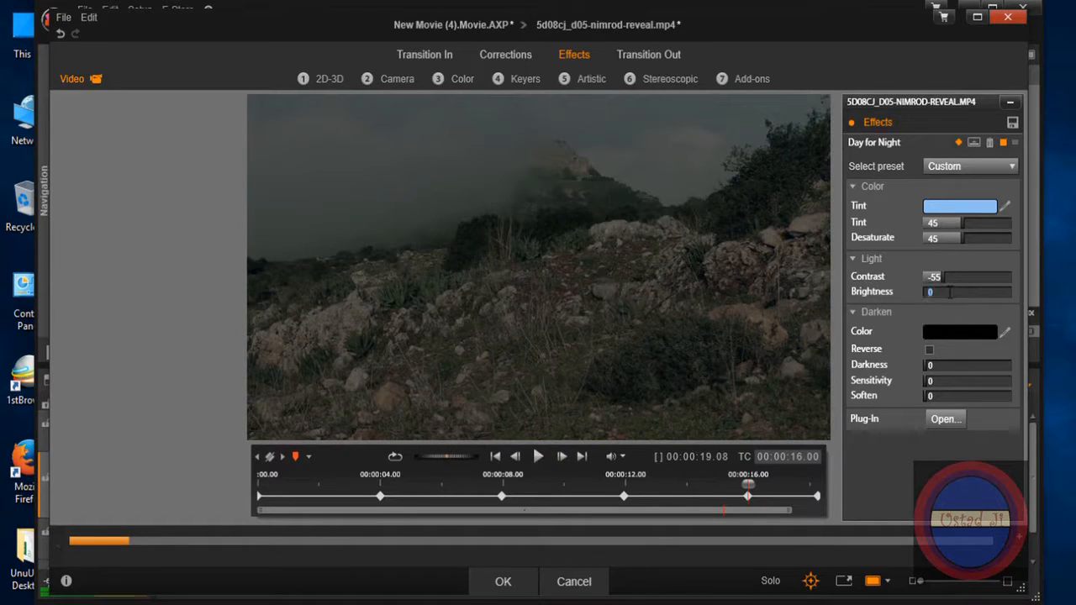
click(948, 291)
text(-45)
click(965, 315)
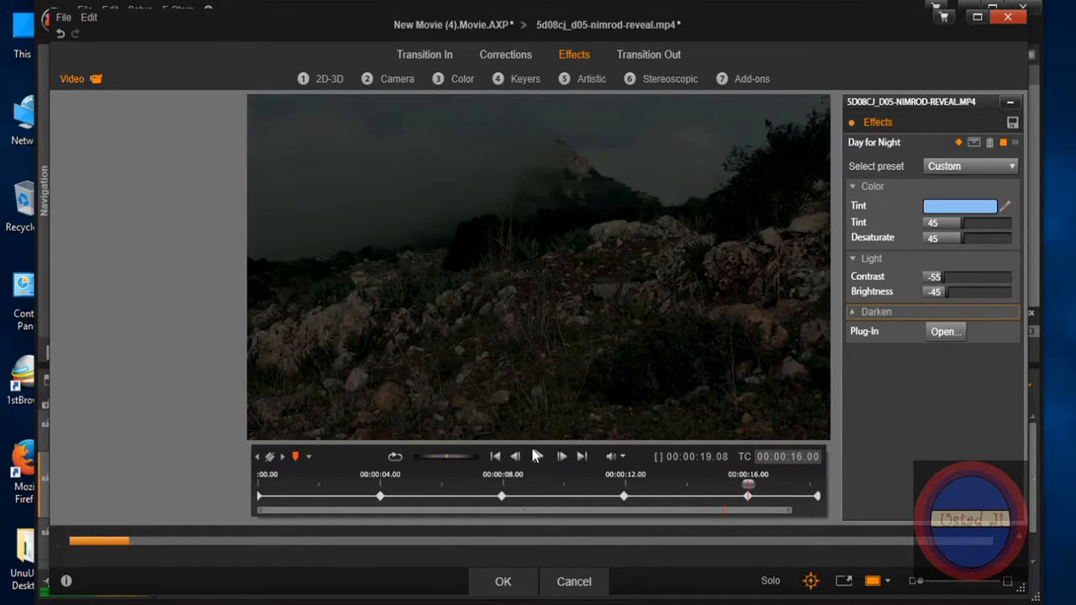
Step: Set Tint and Desaturate to 65 at the final keyframe, at about 18 seconds
click(284, 457)
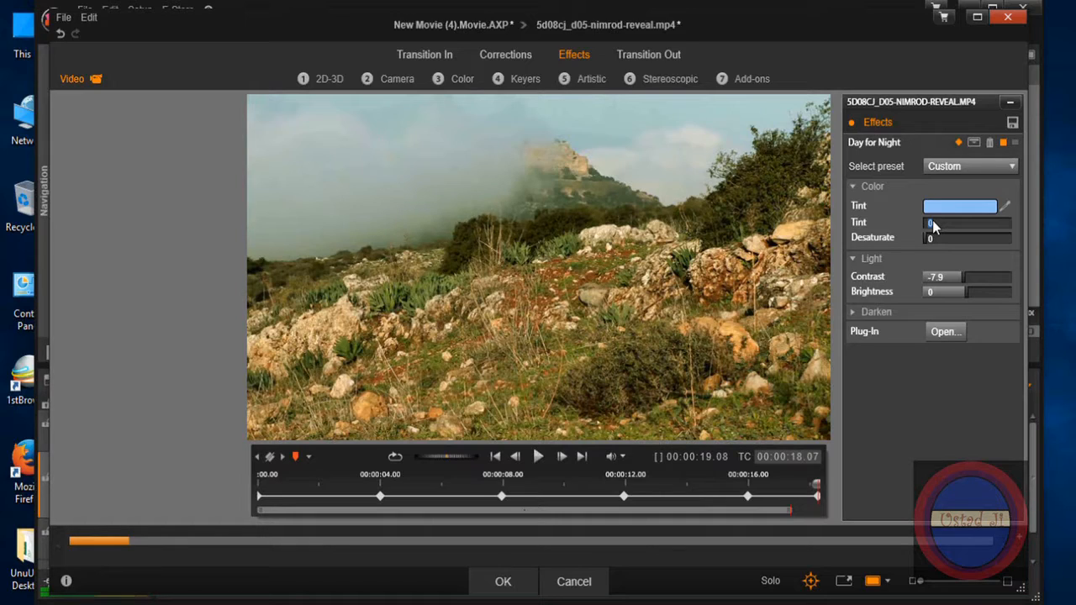
text(65)
click(930, 240)
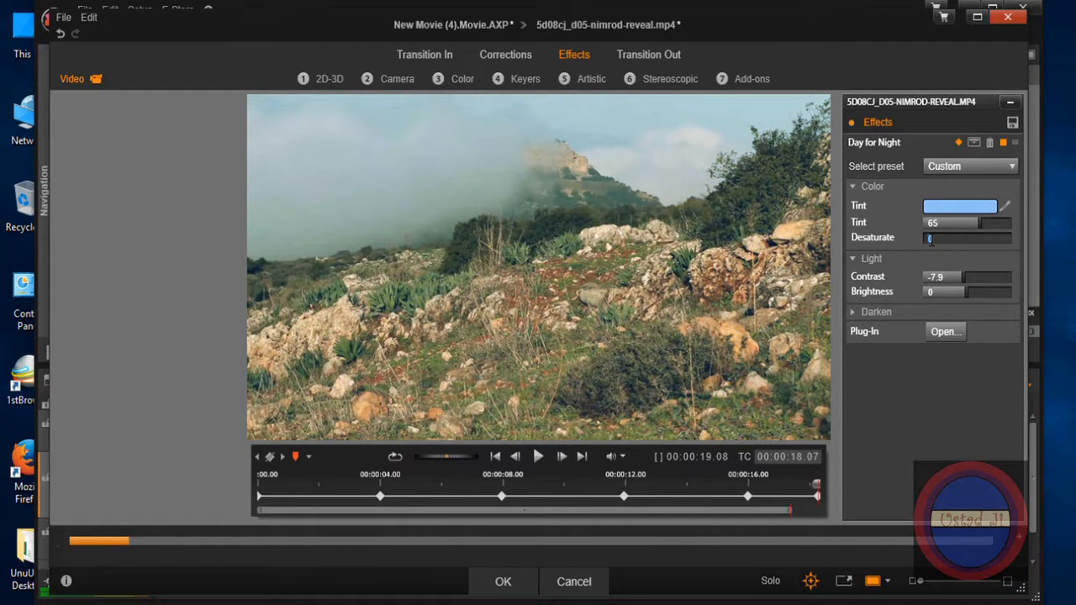
text(65)
key(Return)
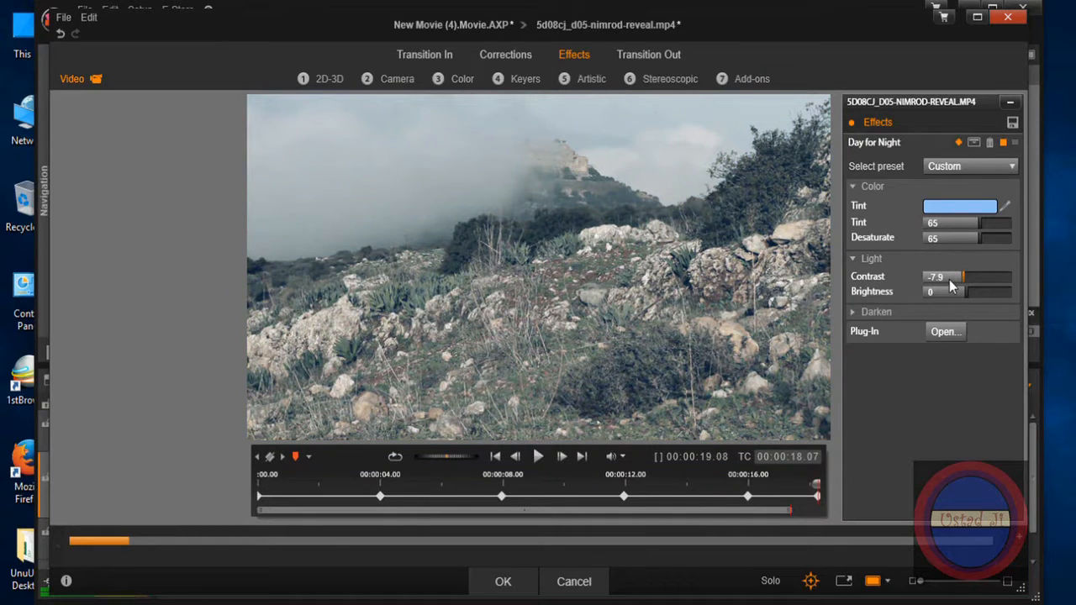
Step: Set Contrast to -75 and Brightness to -65 at the final keyframe
click(949, 280)
text(-75)
key(Return)
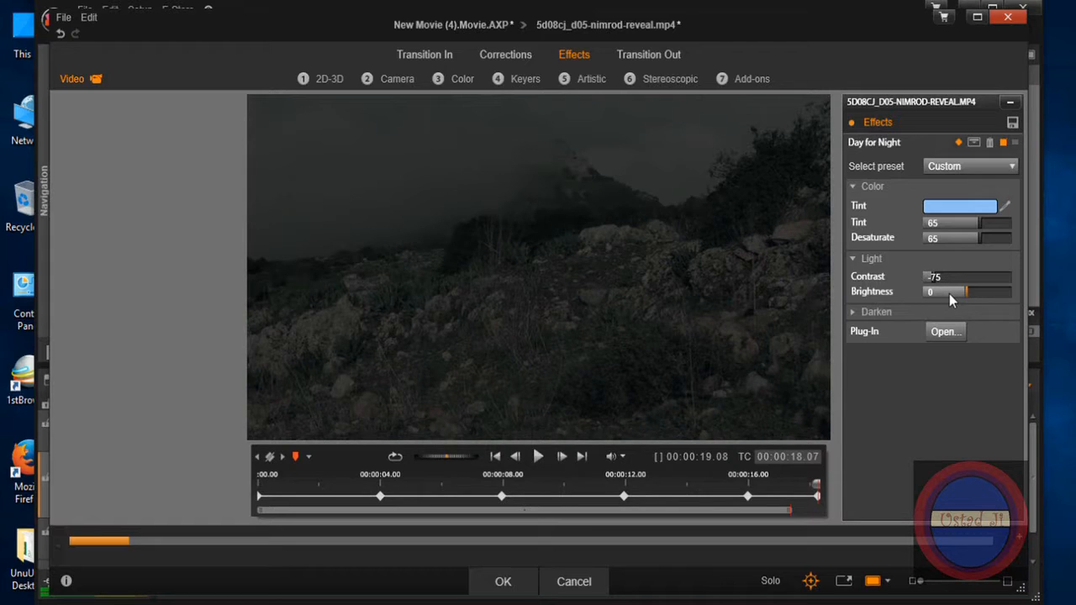
click(948, 293)
text(-65)
key(Return)
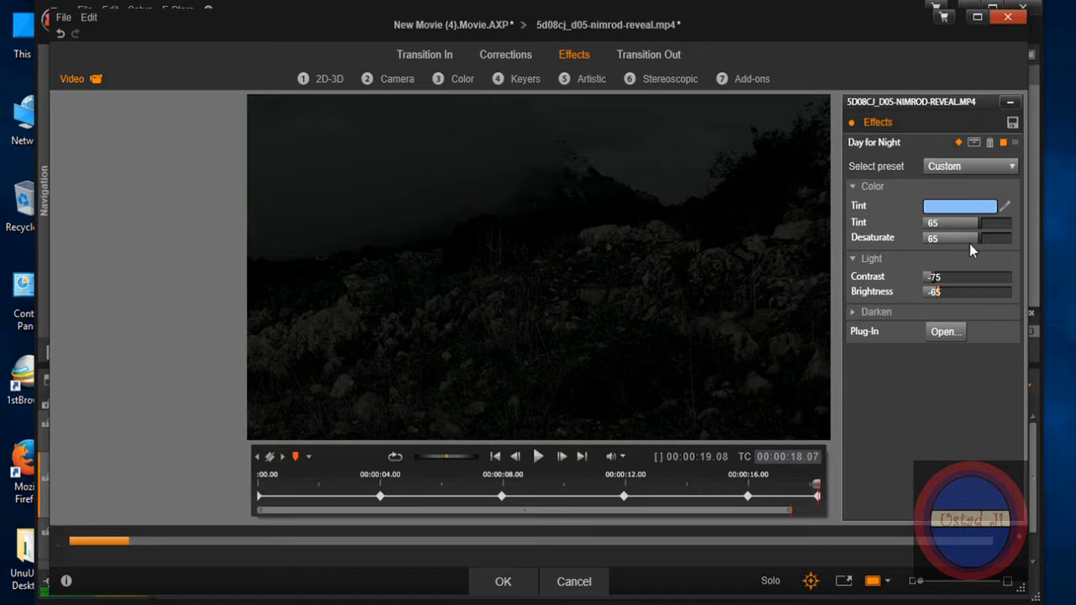
Step: Accept the Day for Night settings without darkening and play the edited clip on the timeline
click(854, 312)
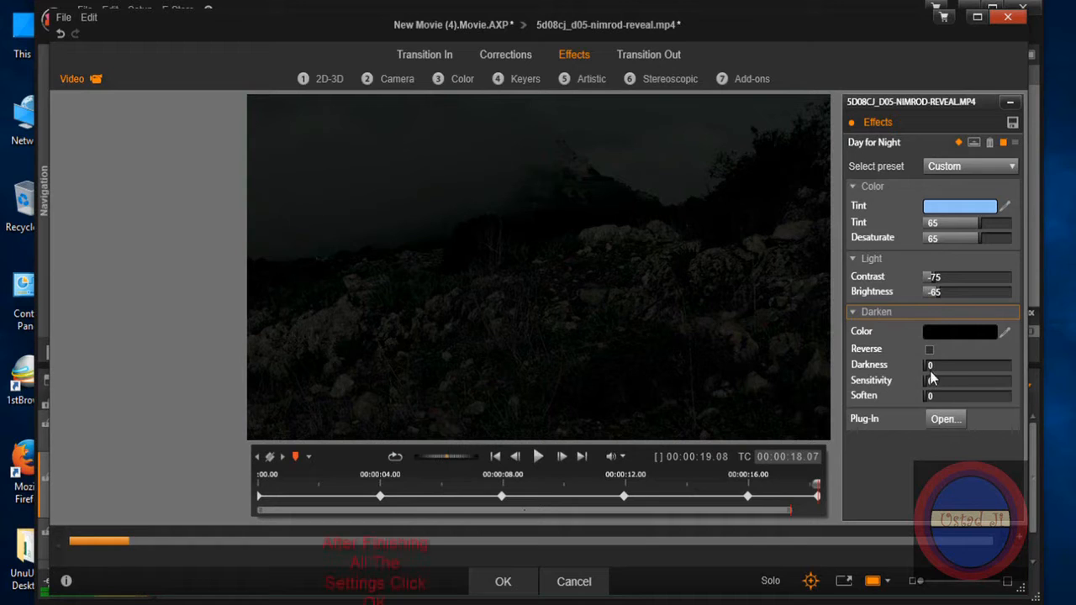
click(508, 583)
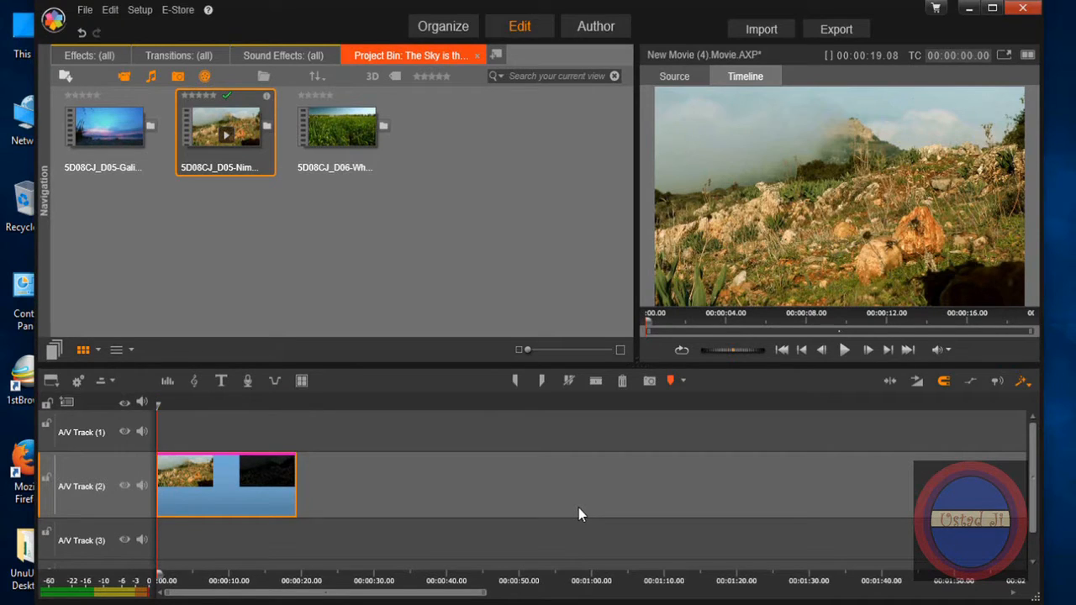
click(844, 350)
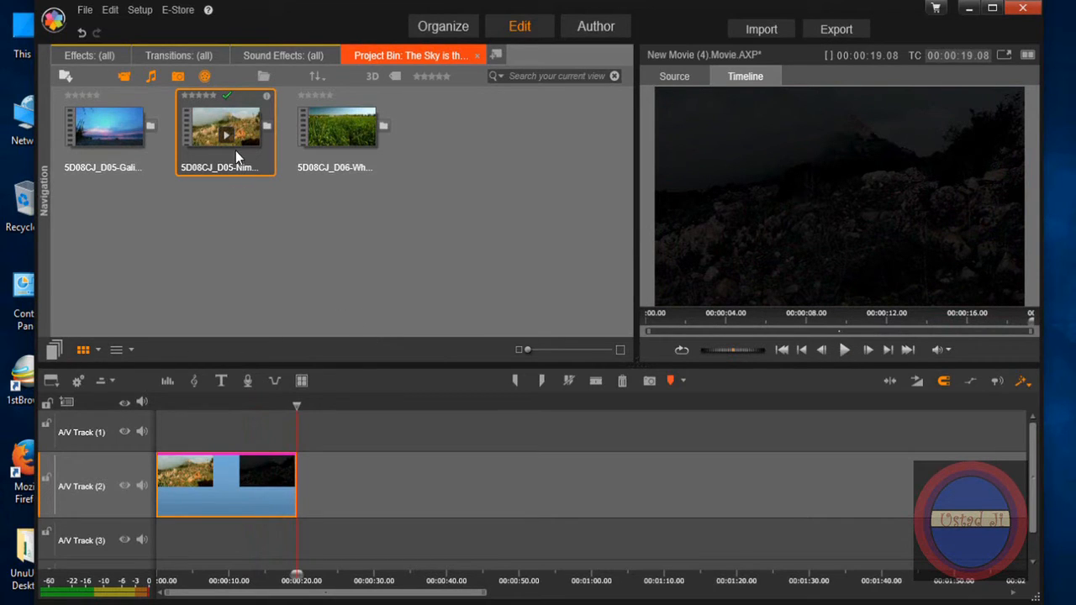
Step: Add the original 5D08CJ_D05-Nimrod clip directly after the edited one on A/V Track (2) and play it for comparison
drag(241, 145, 299, 475)
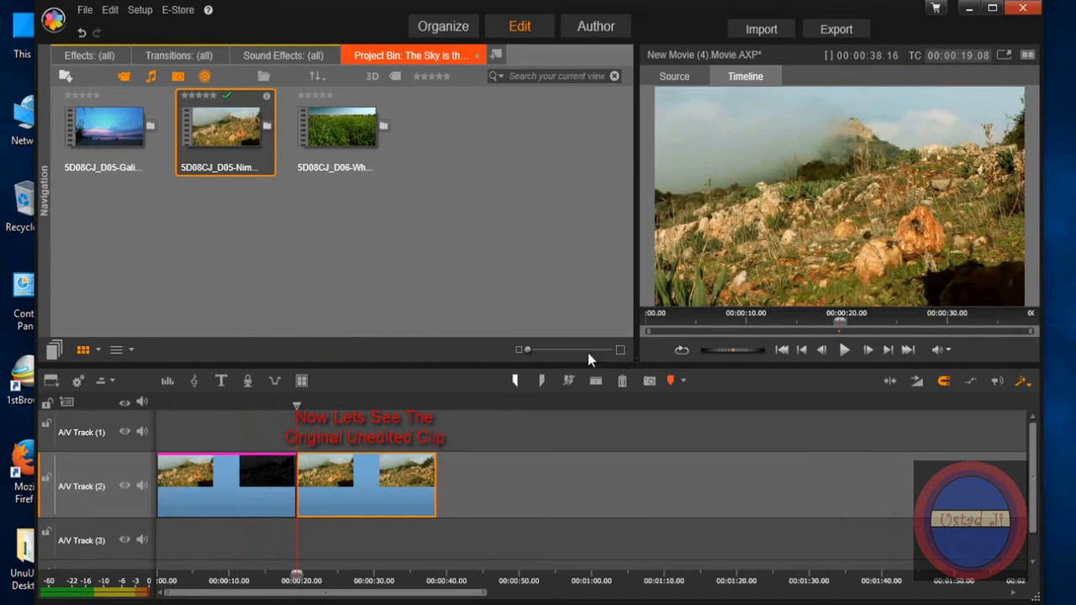
click(843, 350)
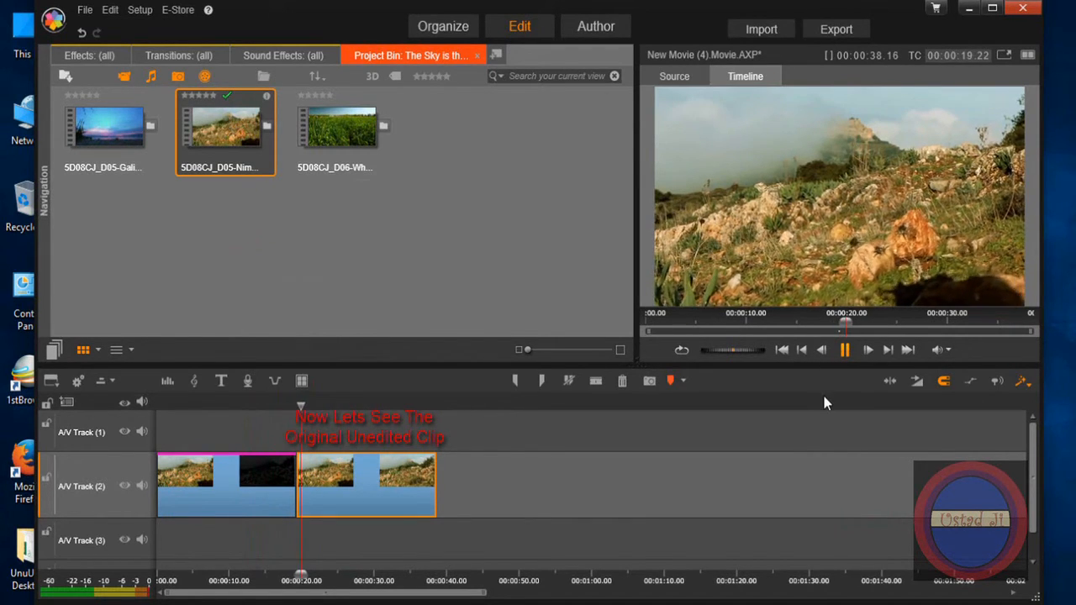